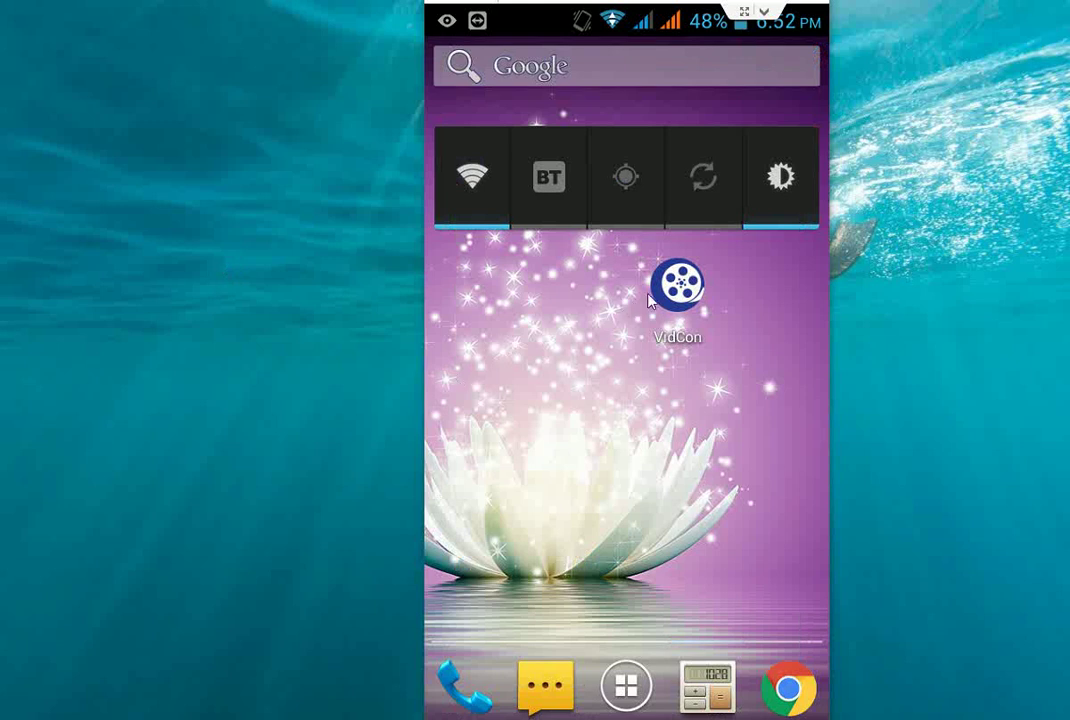
Launch the VidCon video converter so its library lists the phone's videos.
{"action": "left_click", "coordinate": [678, 288]}
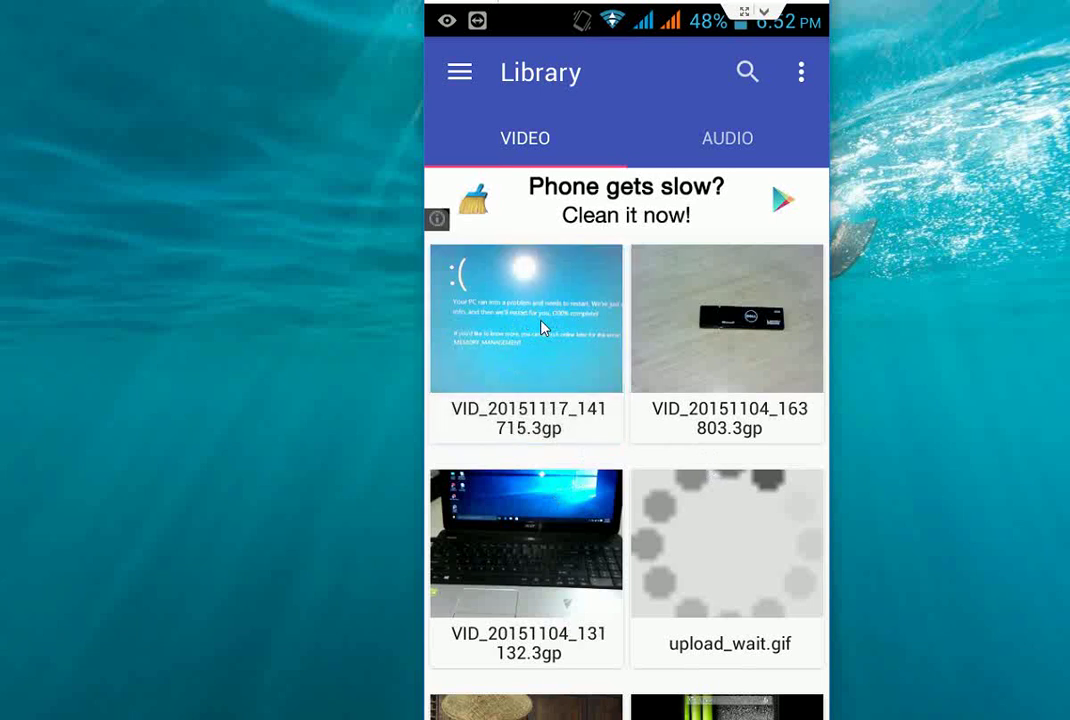
Open the File Info page for VID_20151117_141715.3gp (51.97 MB, 36 seconds).
{"action": "left_click", "coordinate": [543, 328]}
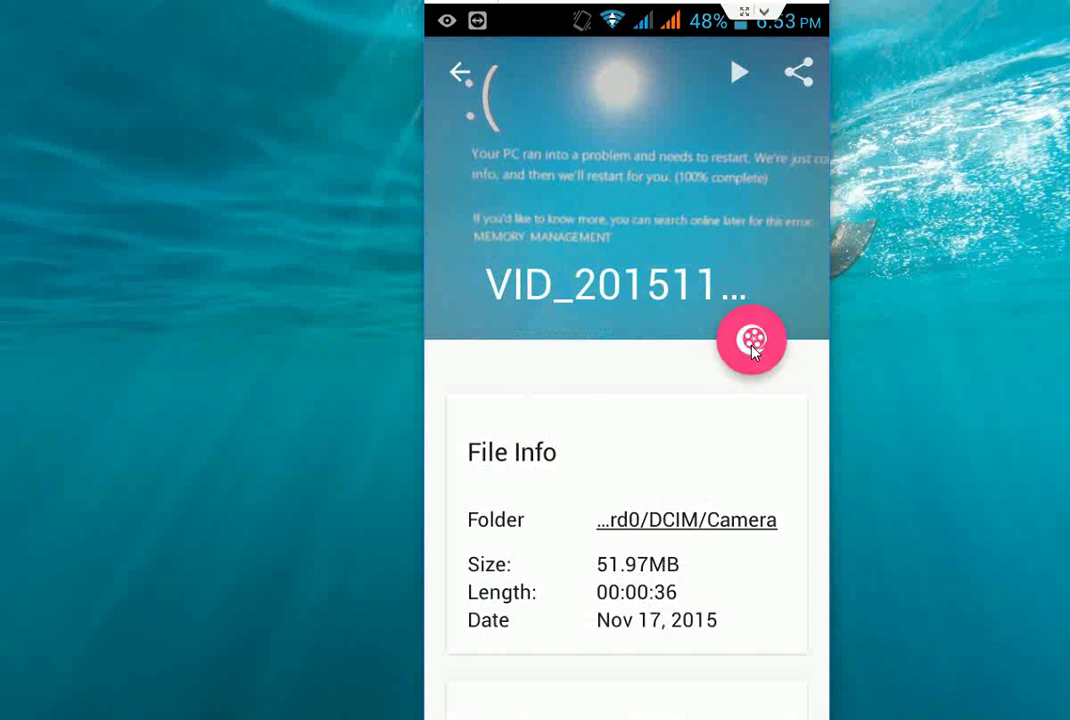
Dismiss the low-space warning and review the Save to output folder options.
{"action": "left_click", "coordinate": [752, 345]}
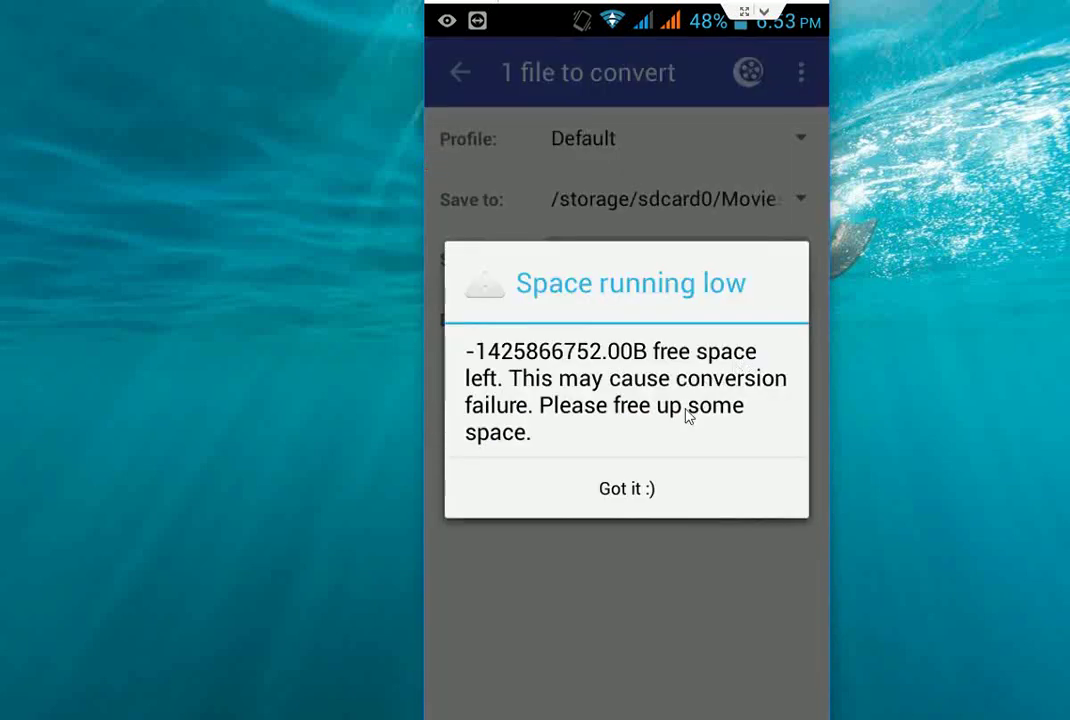
{"action": "left_click", "coordinate": [617, 490]}
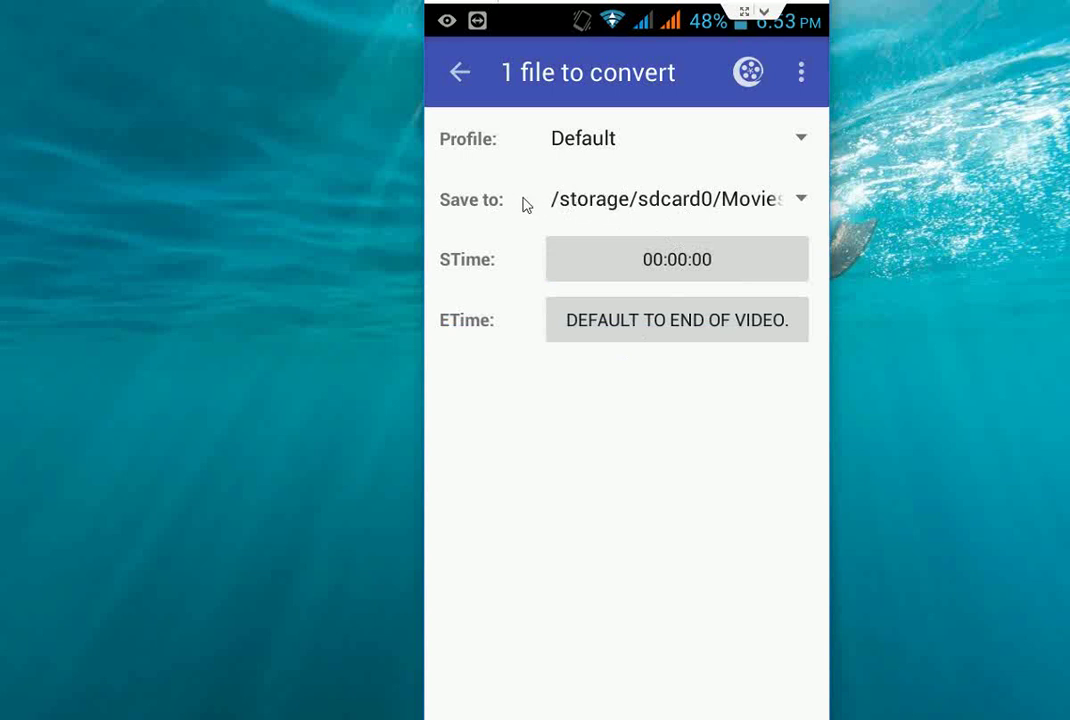
{"action": "left_click", "coordinate": [622, 213]}
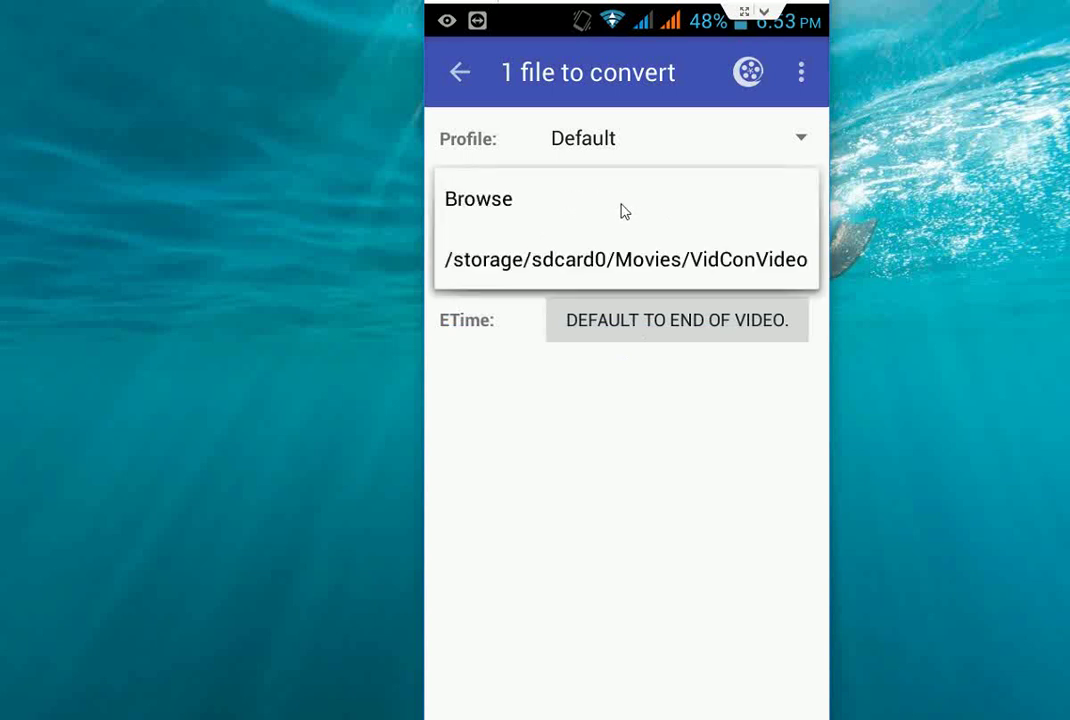
{"action": "left_click", "coordinate": [621, 208]}
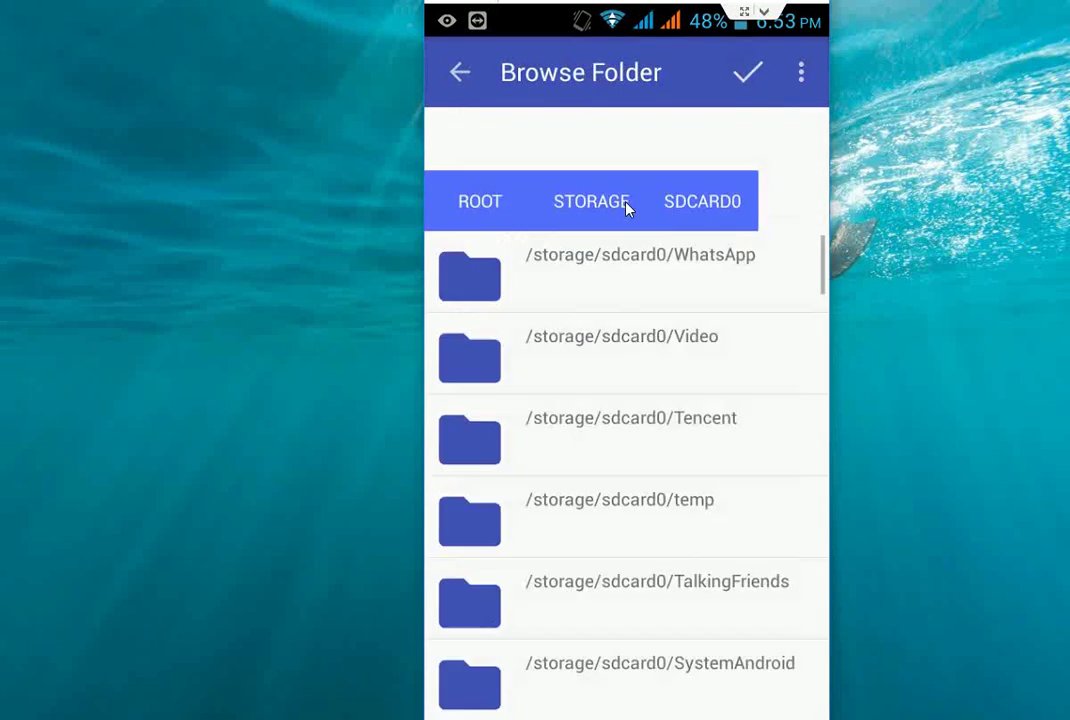
{"action": "left_click", "coordinate": [455, 85]}
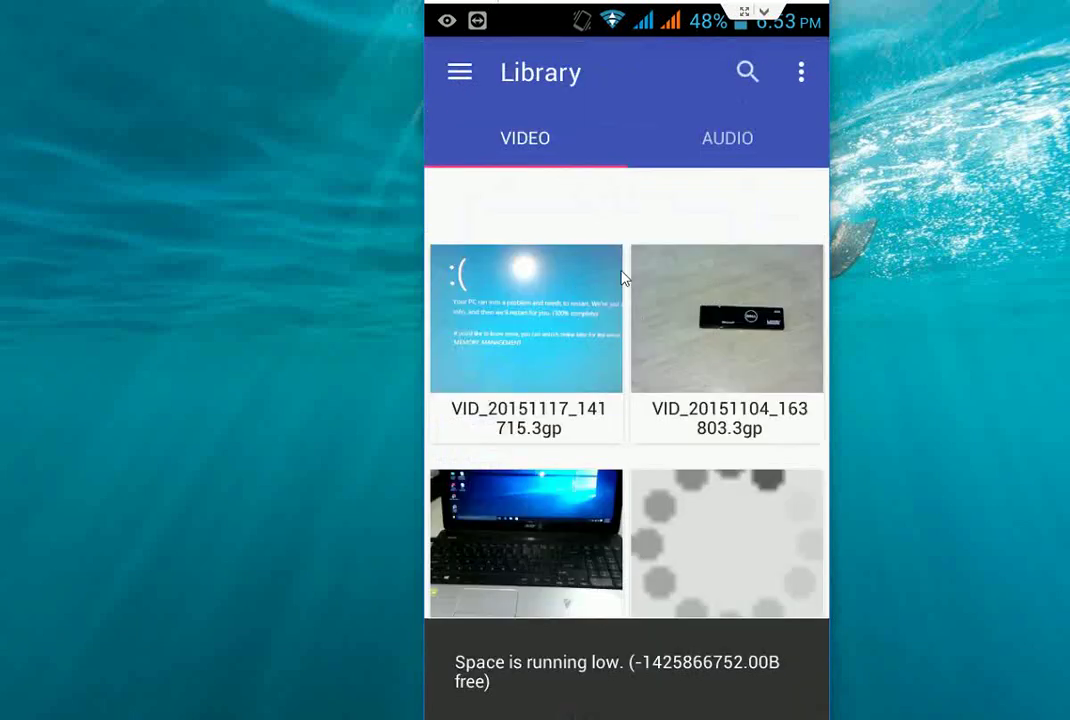
Convert VID_20151117_141715.3gp with the Default profile into Movies/VidConVideo.
{"action": "left_click", "coordinate": [530, 315]}
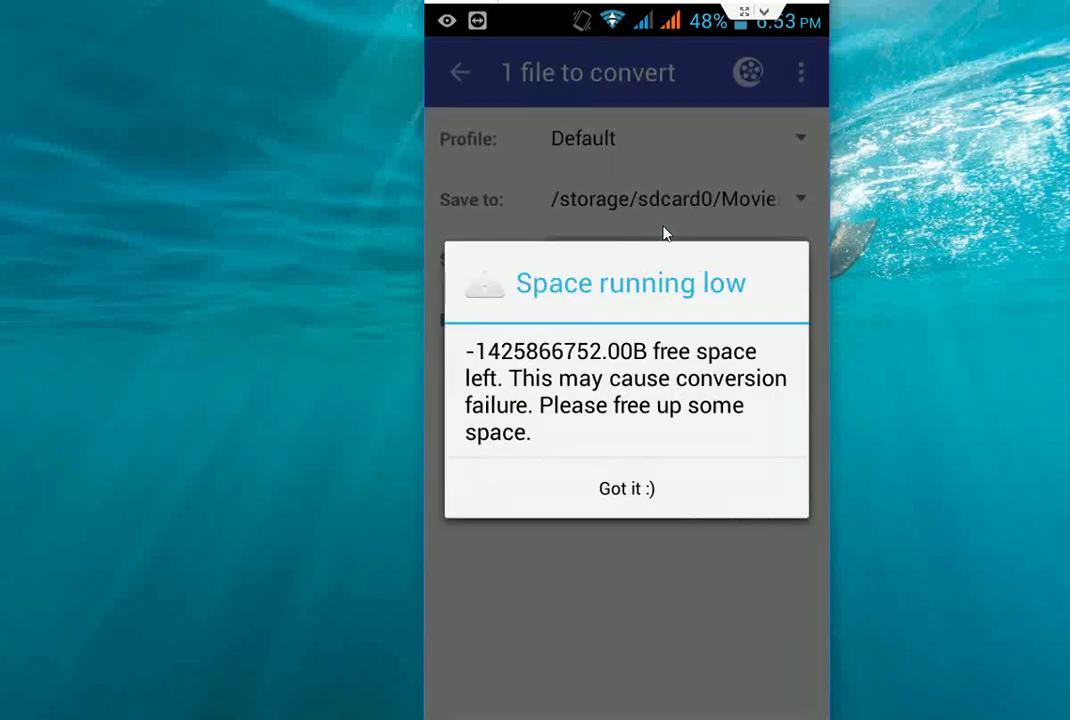
{"action": "left_click", "coordinate": [632, 498]}
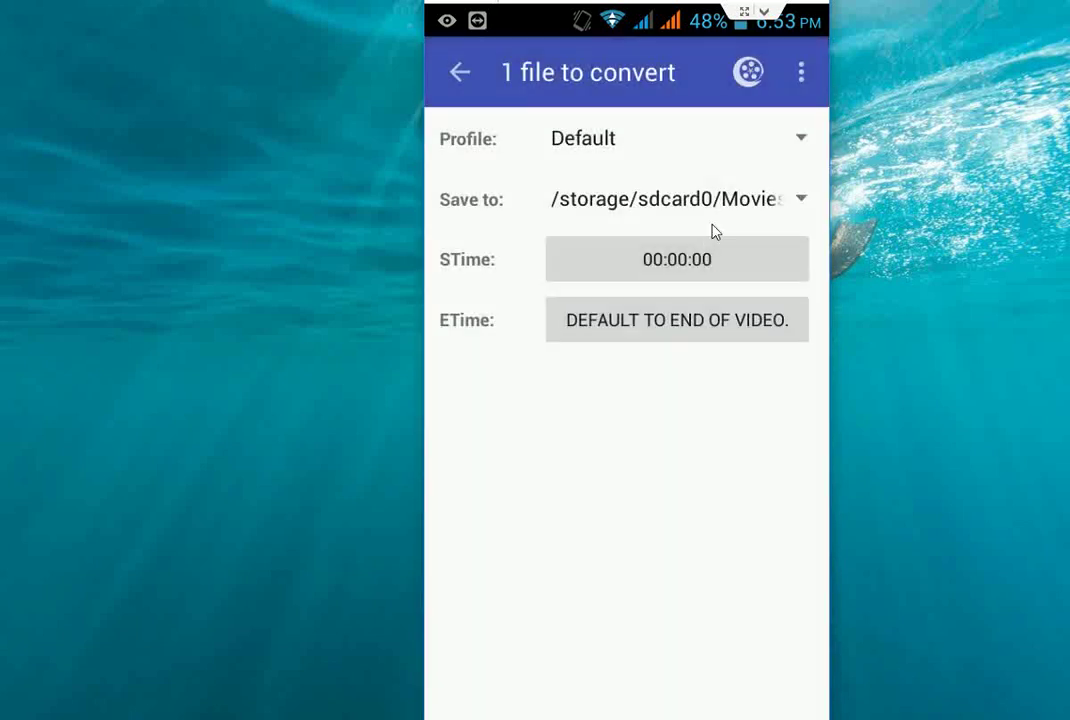
{"action": "left_click", "coordinate": [749, 74]}
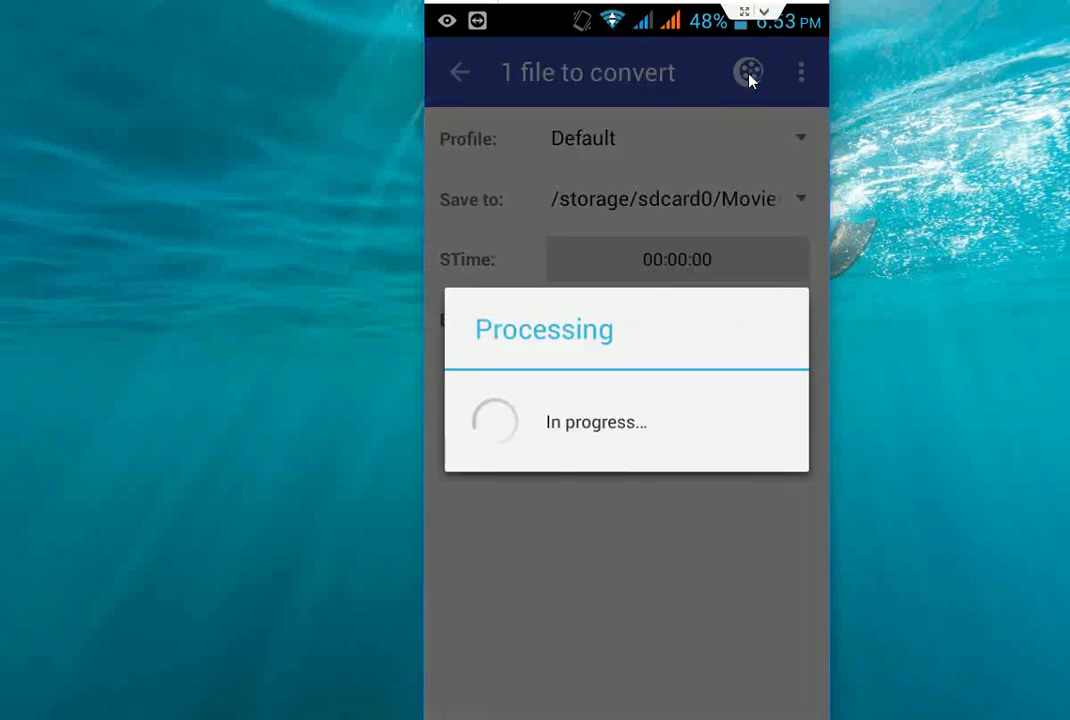